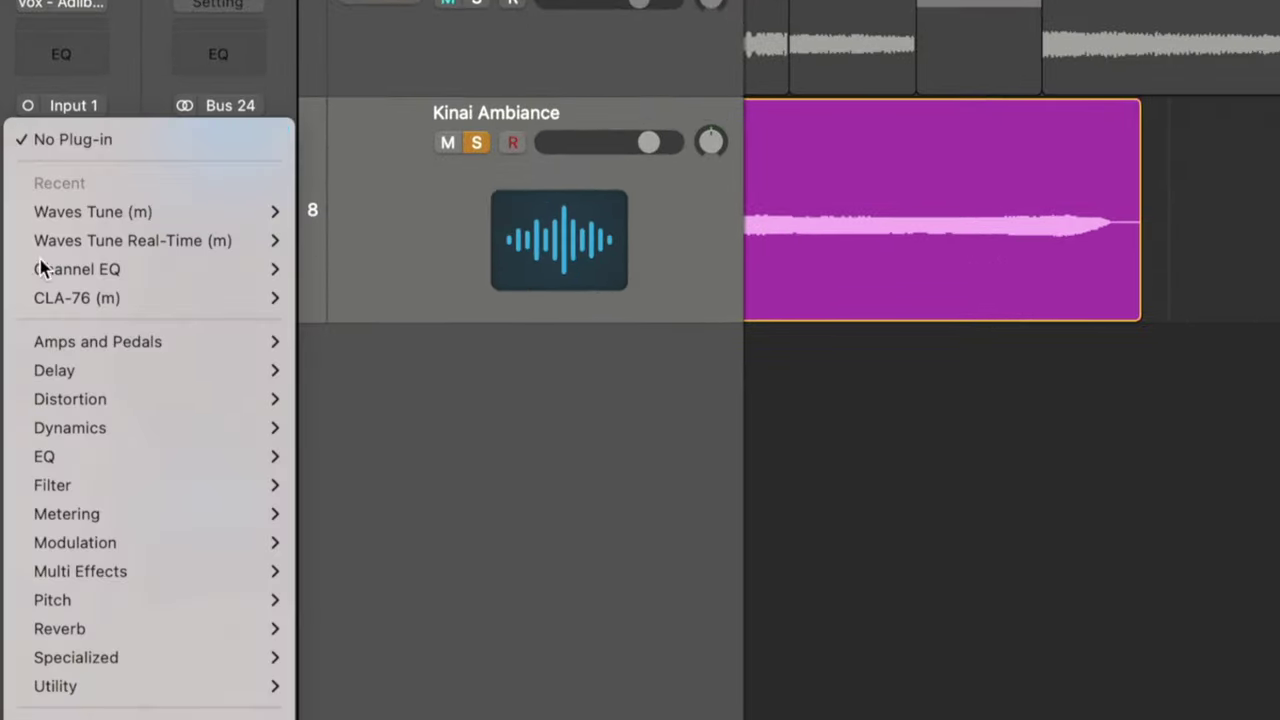
Insert mono pitch correction in natural minor, with response eased from instant to about 6.72 ms
mouse_move(150, 491)
mouse_move(315, 603)
left_click(520, 599)
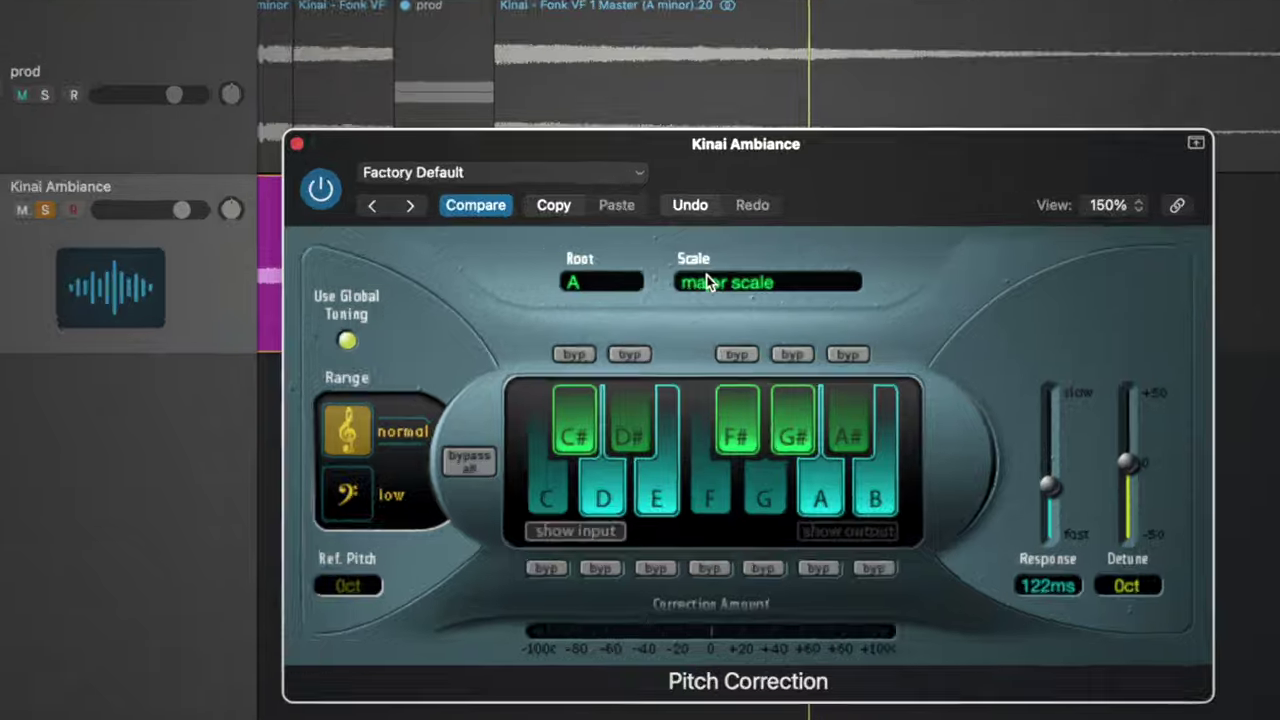
left_click(718, 290)
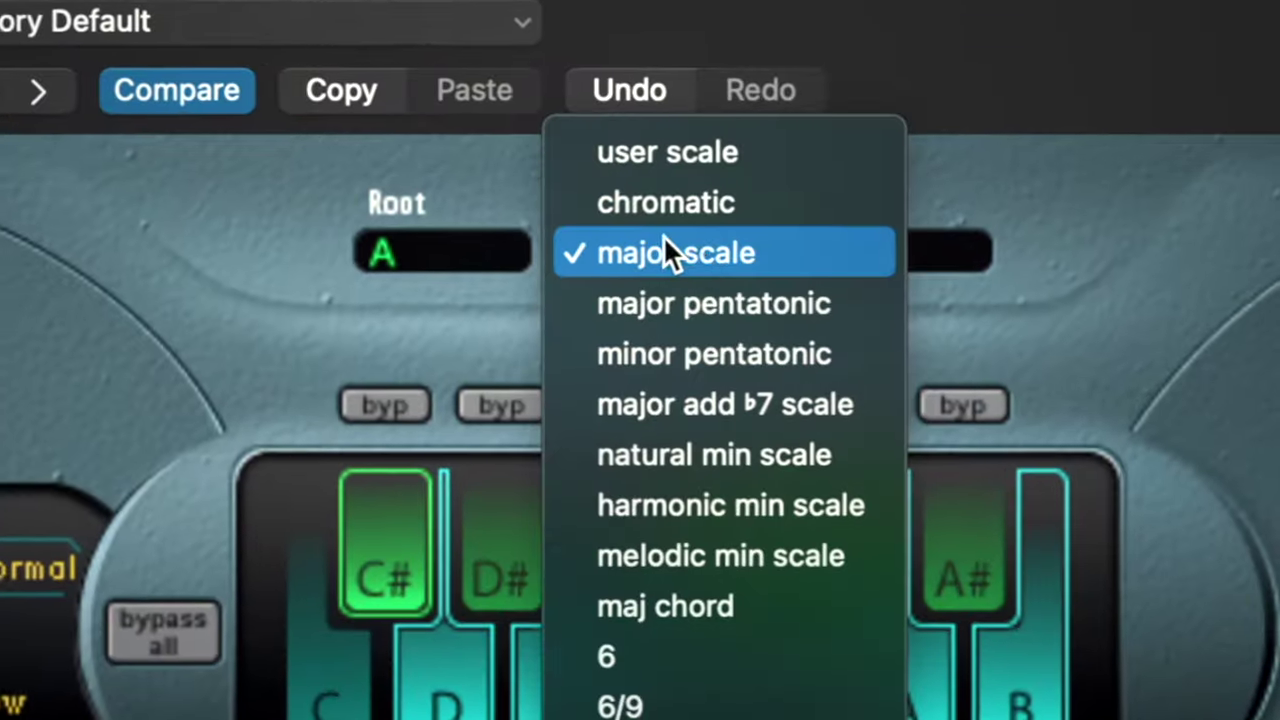
left_click(822, 468)
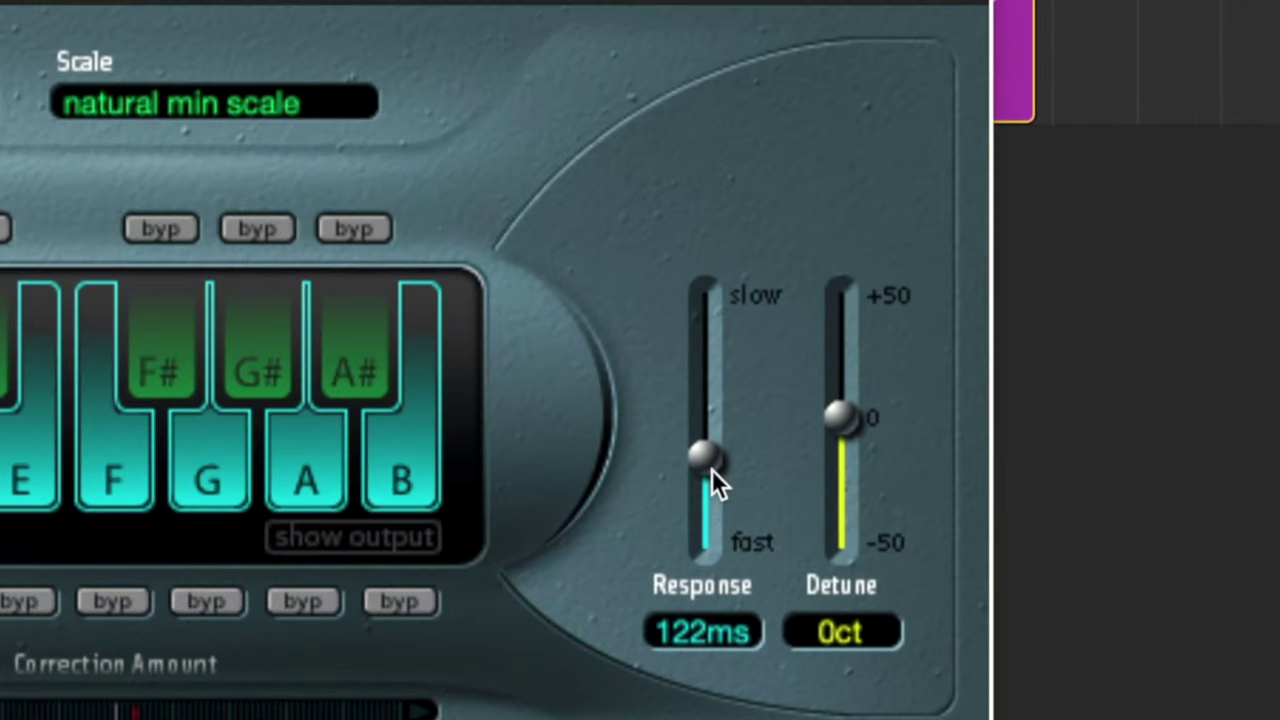
left_click_drag(711, 469, 717, 552)
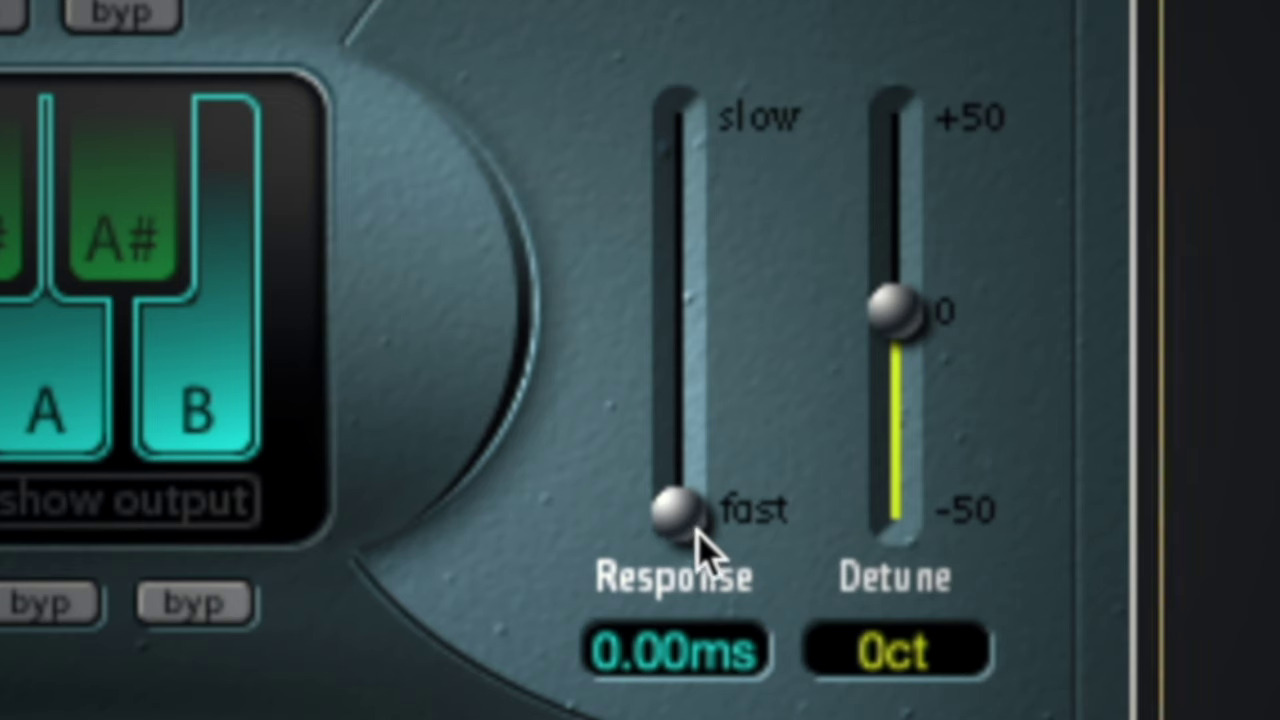
left_click_drag(698, 533, 685, 504)
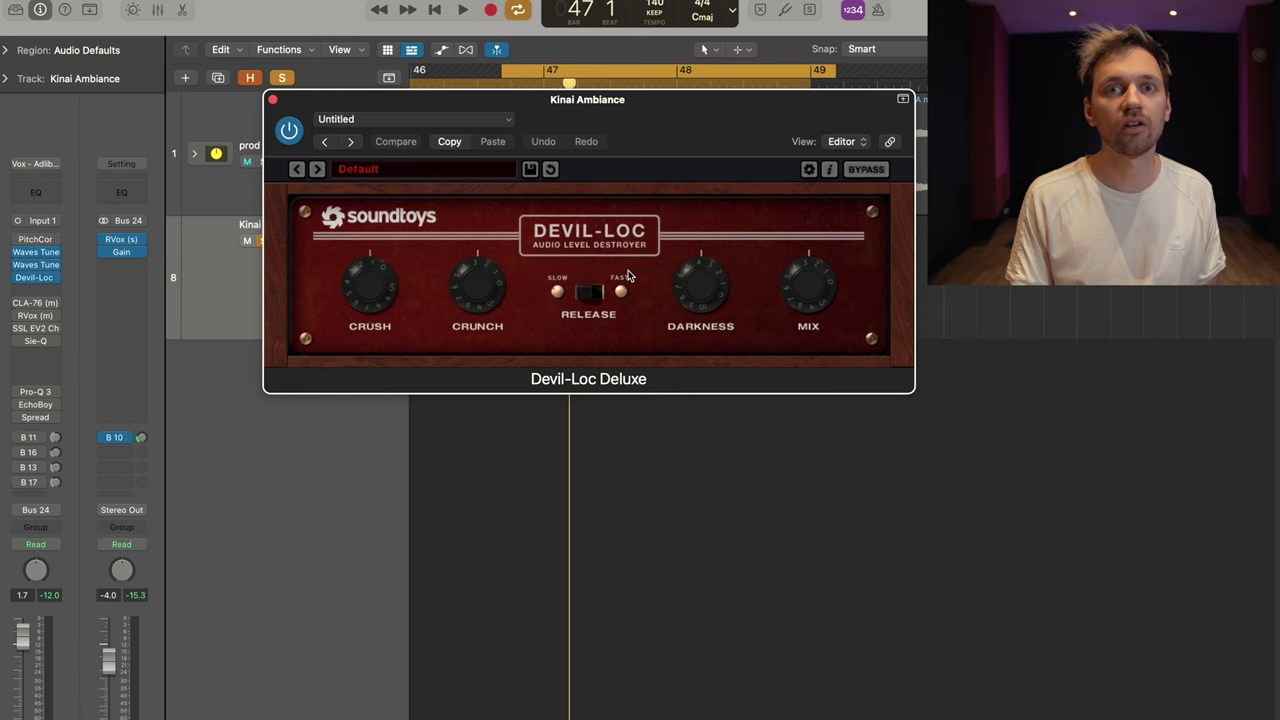
Audition the vocal through the Devil-Loc, then close its plug-in window
key("space")
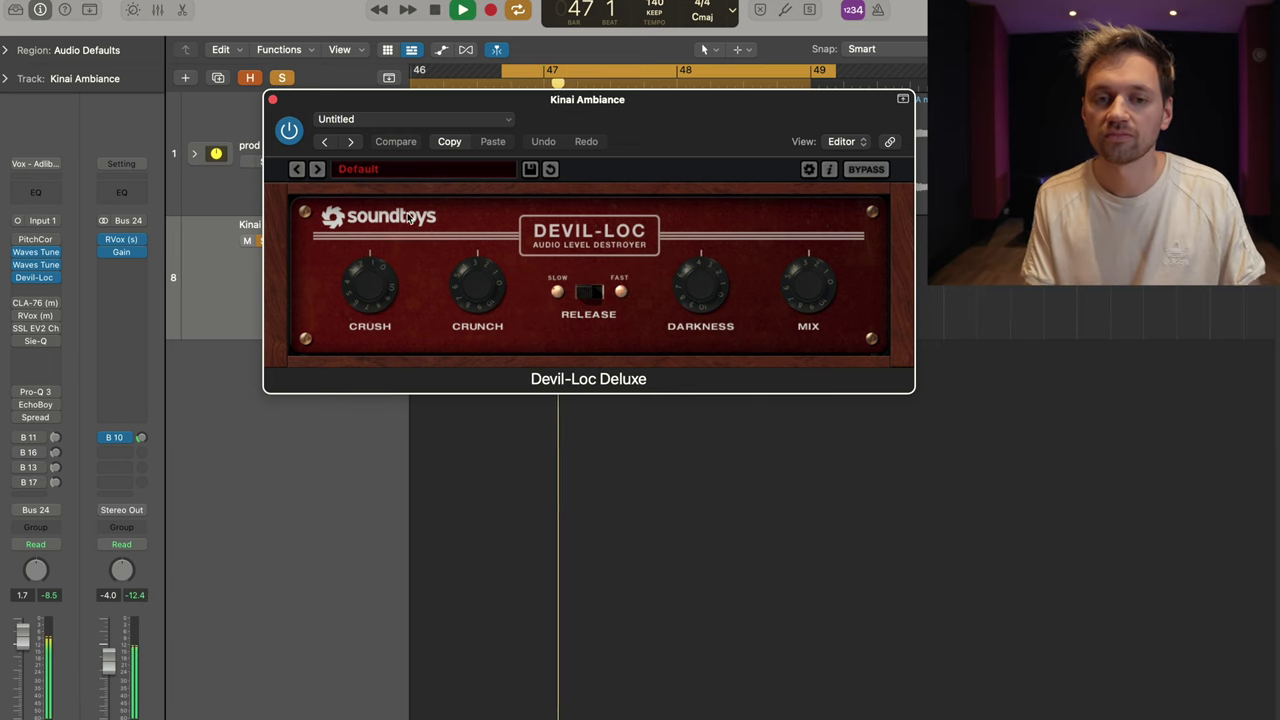
left_click(273, 98)
key("space")
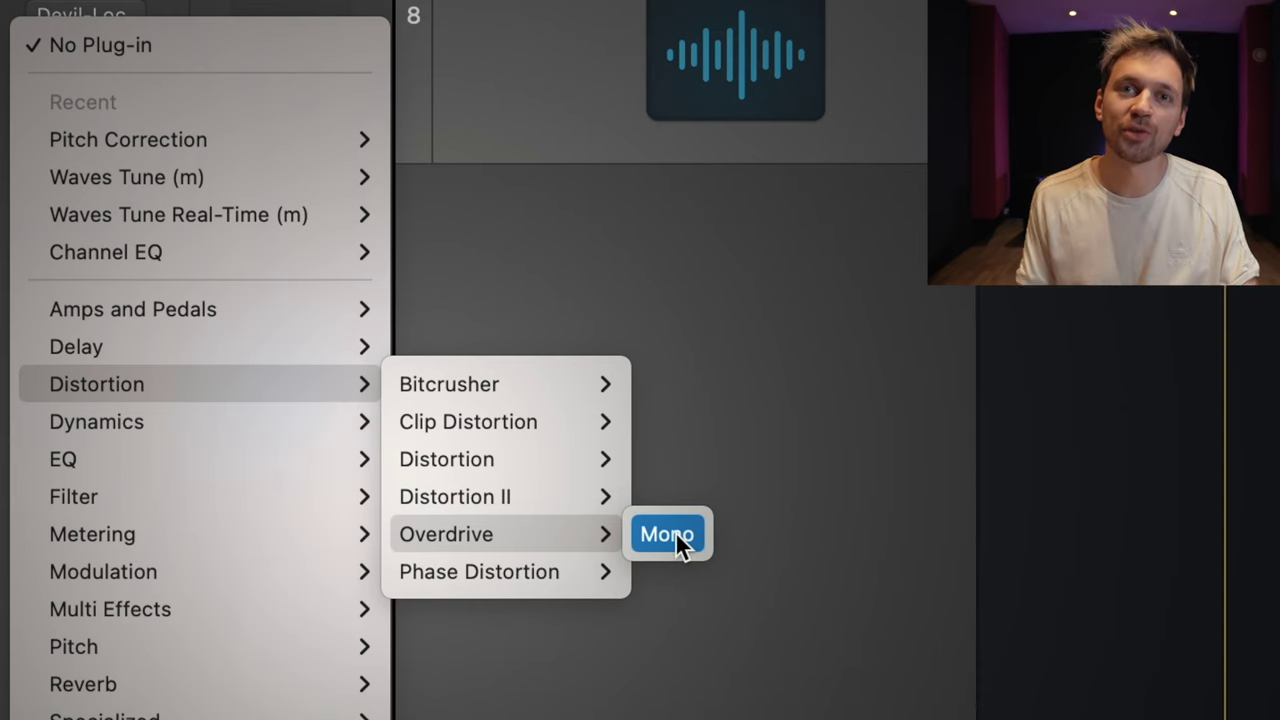
Insert a mono Overdrive with drive about 9.75 dB, tone 5000 Hz and output -5.5 dB
left_click(648, 534)
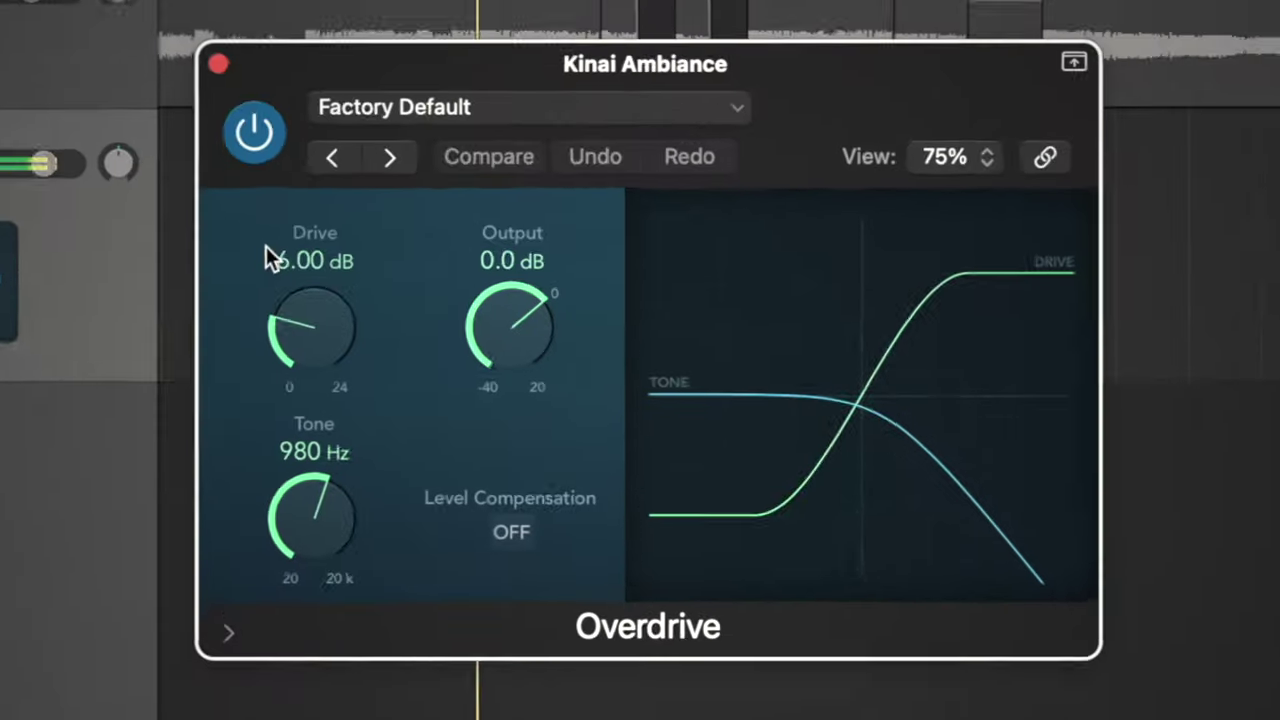
left_click_drag(266, 246, 304, 265)
left_click_drag(286, 464, 286, 395)
left_click_drag(287, 256, 287, 250)
left_click_drag(460, 356, 460, 380)
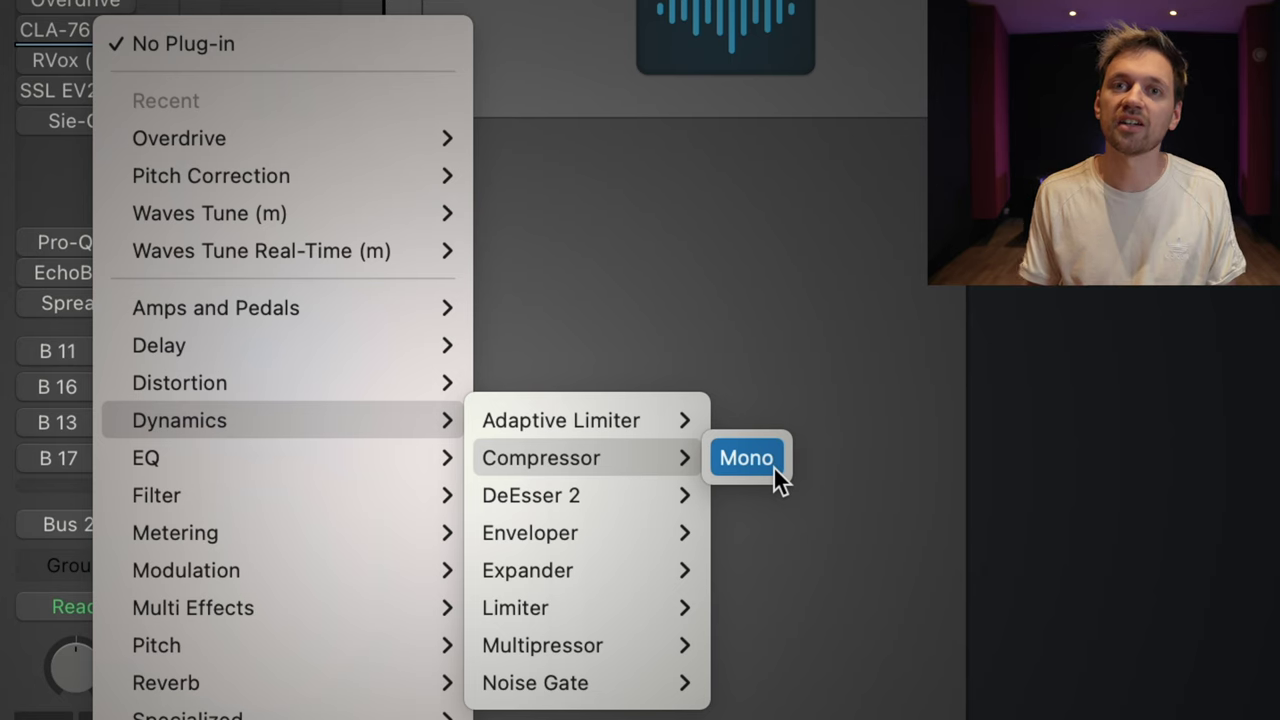
Insert a mono Compressor with an 8.7:1 ratio and -29 dB threshold, then play the chain
left_click(772, 464)
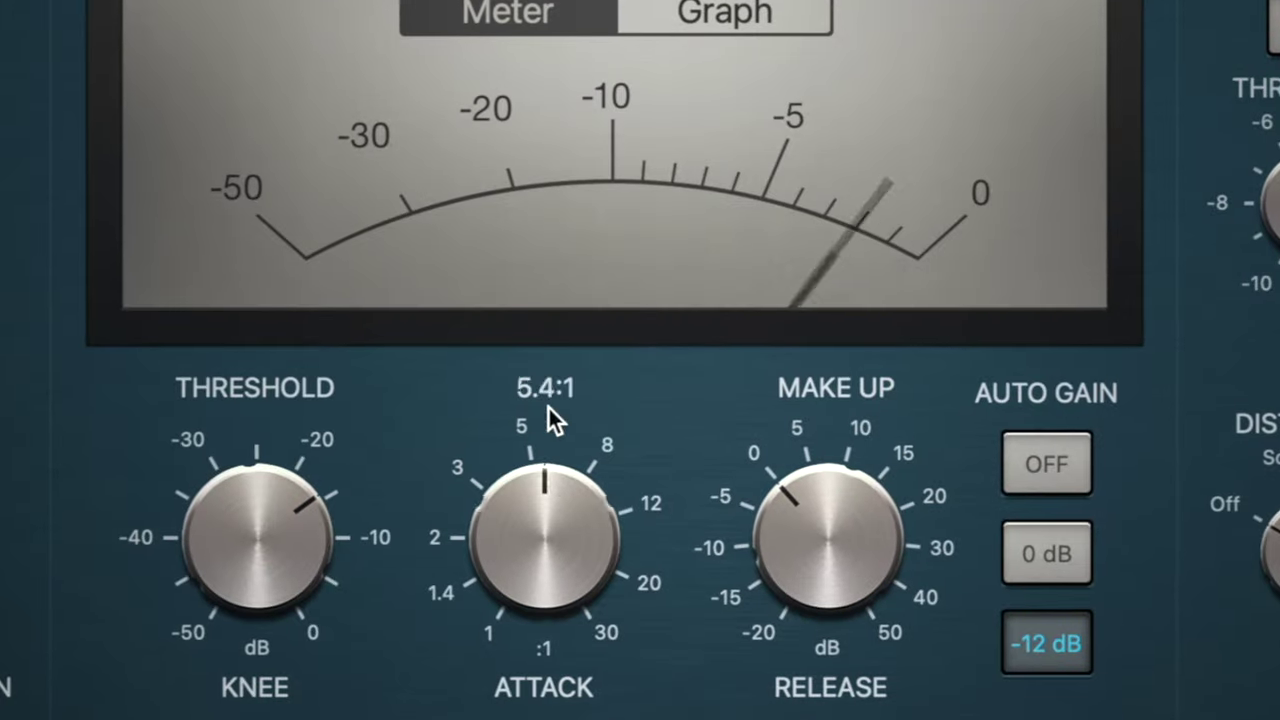
left_click_drag(548, 405, 561, 337)
left_click_drag(284, 515, 229, 712)
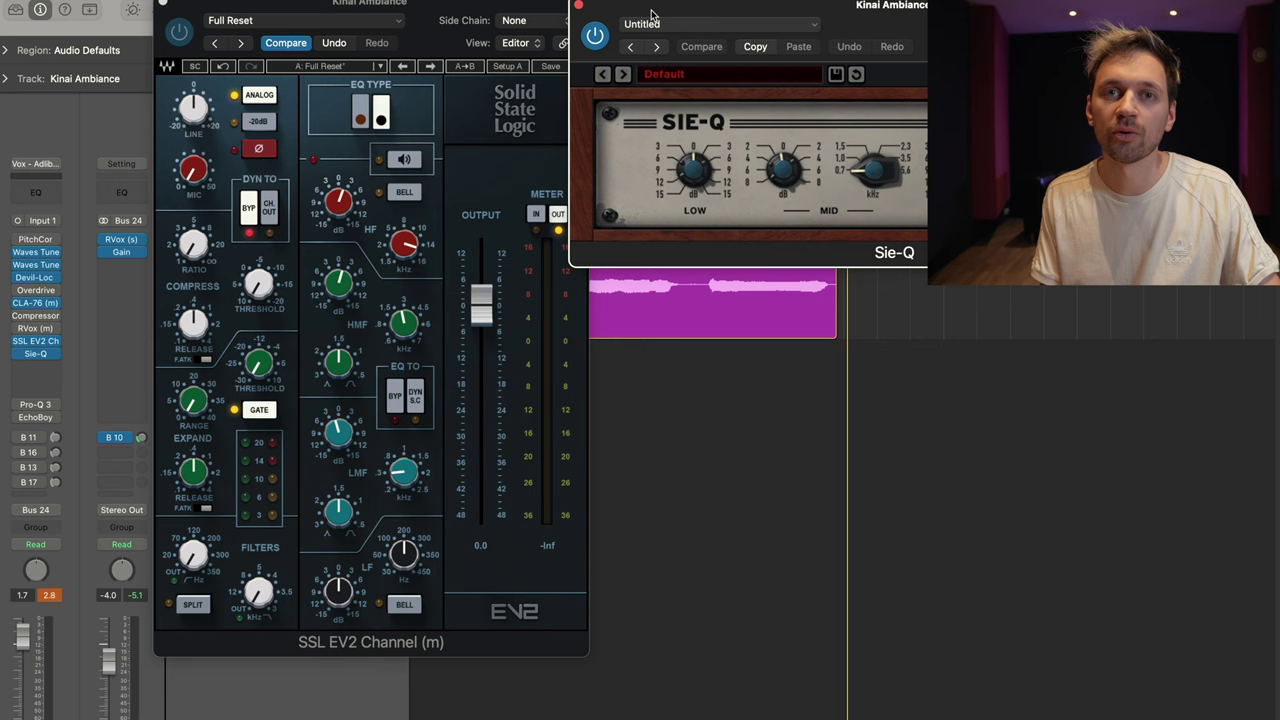
key("space")
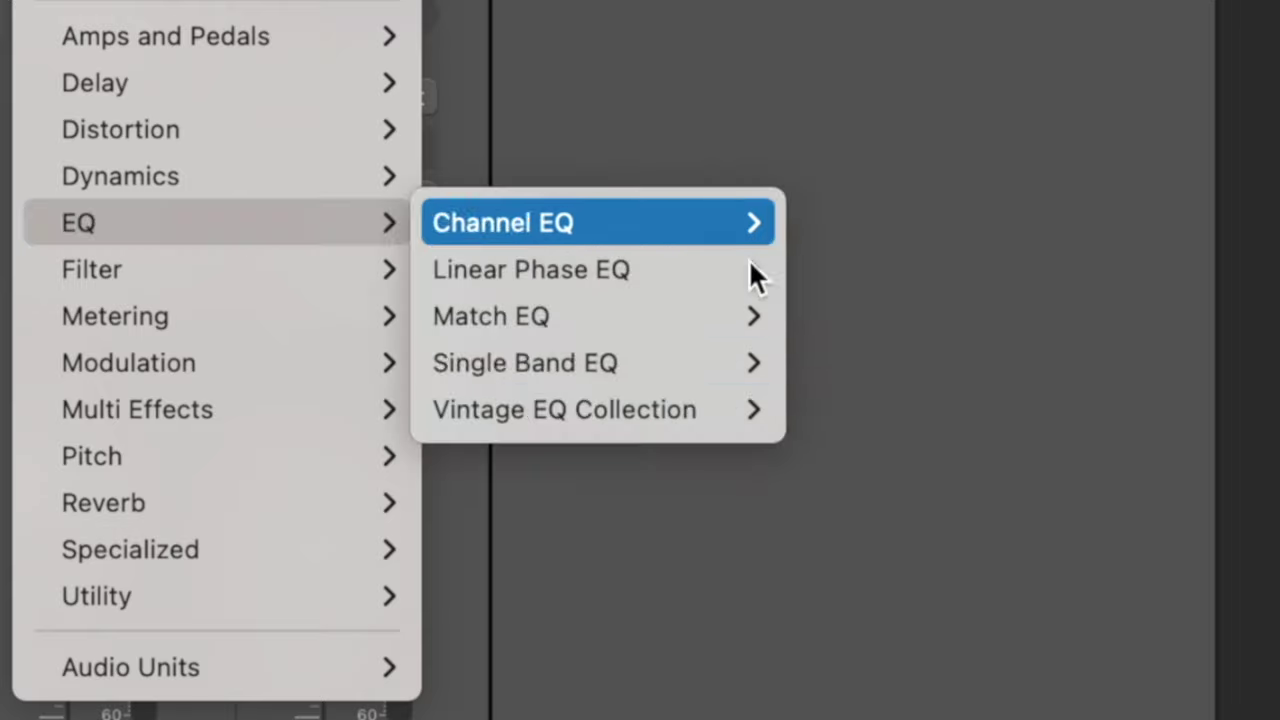
Insert a mono Vintage Tube EQ and set its high boost frequency to 10.4 kHz
mouse_move(565, 409)
mouse_move(900, 503)
left_click(1170, 503)
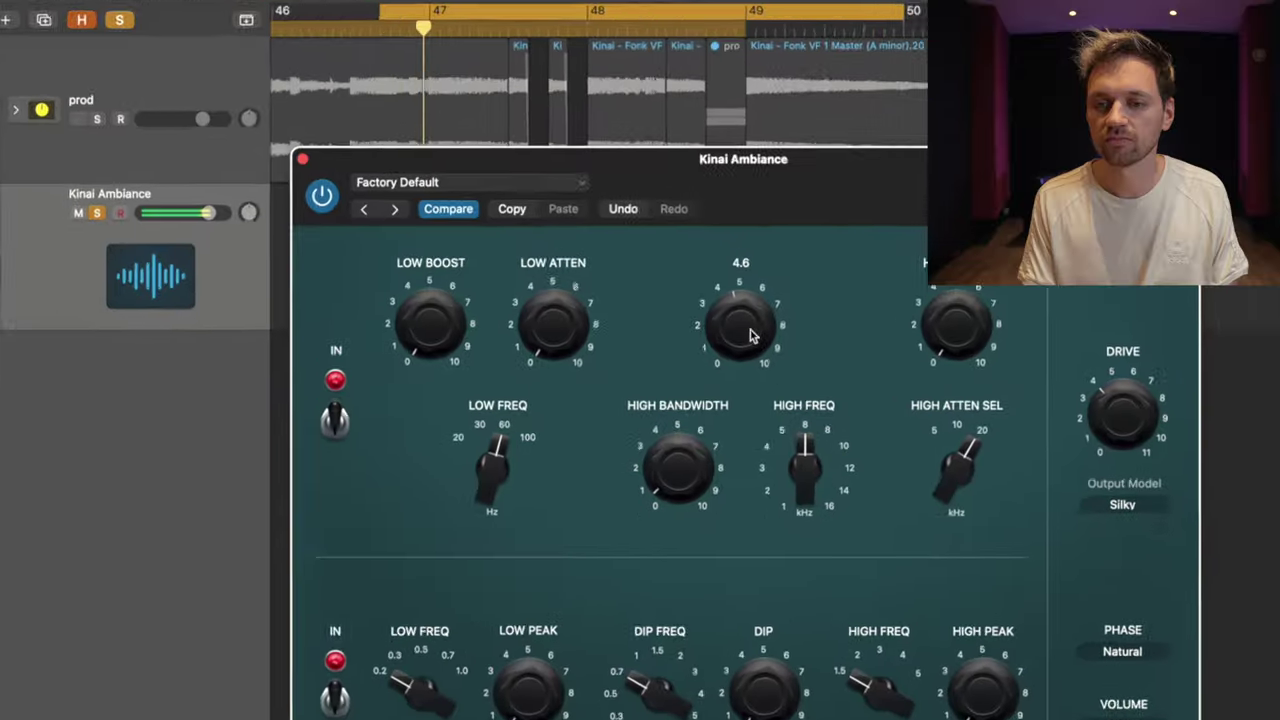
mouse_move(344, 534)
left_click_drag(343, 536, 344, 455)
scroll(258, 240, "up", 3)
left_click_drag(334, 533, 336, 500)
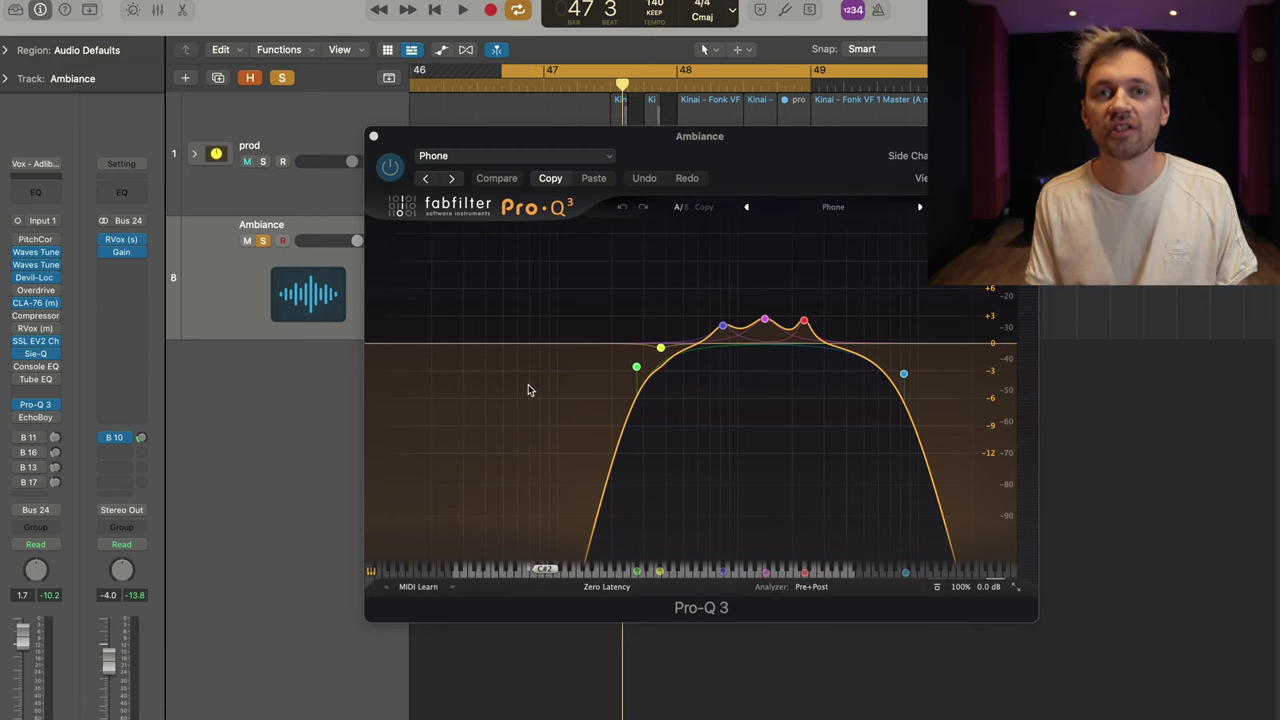
Compare against the Pro-Q 3 while playing, then turn the Vintage Tube EQ high boost to 10
key("space")
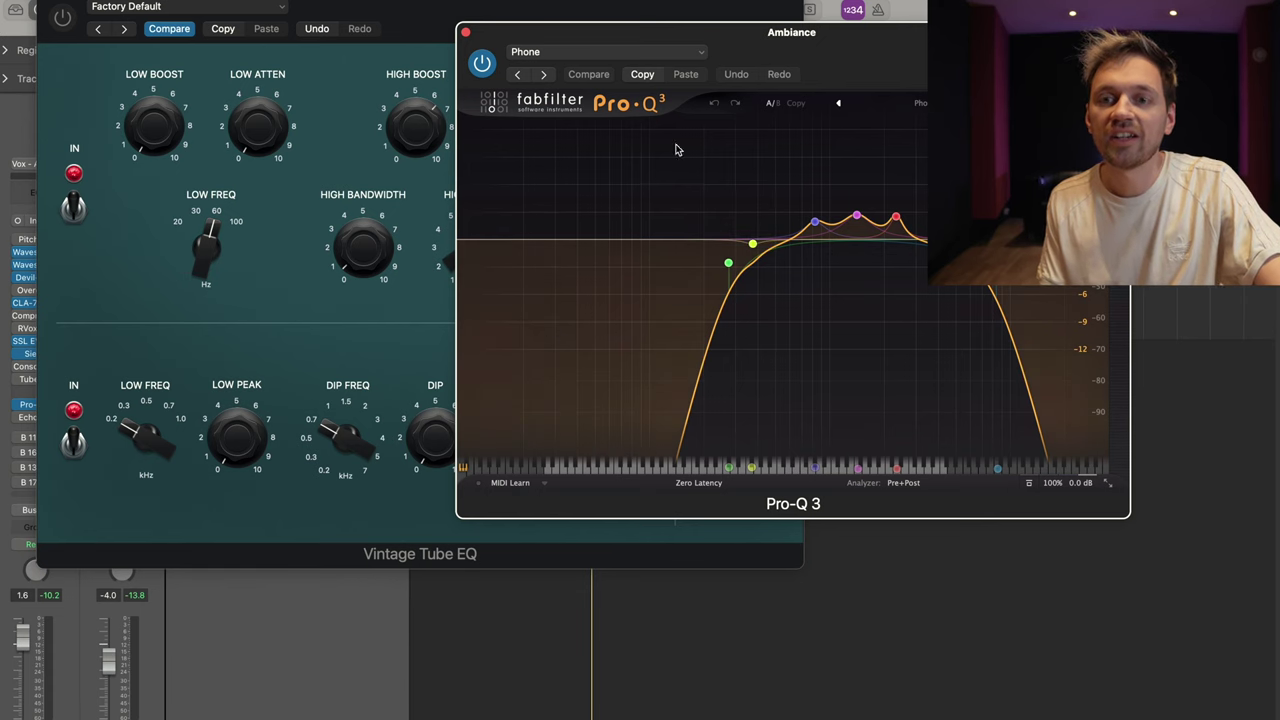
left_click(367, 65)
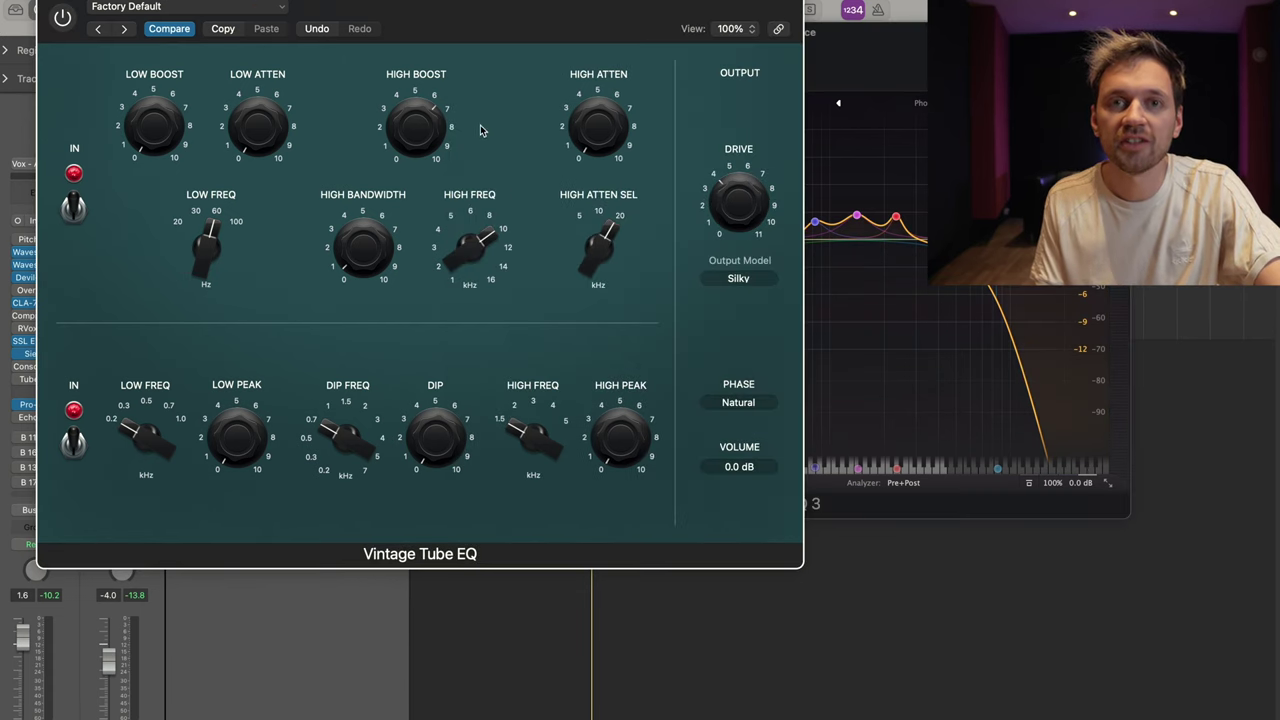
left_click(952, 300)
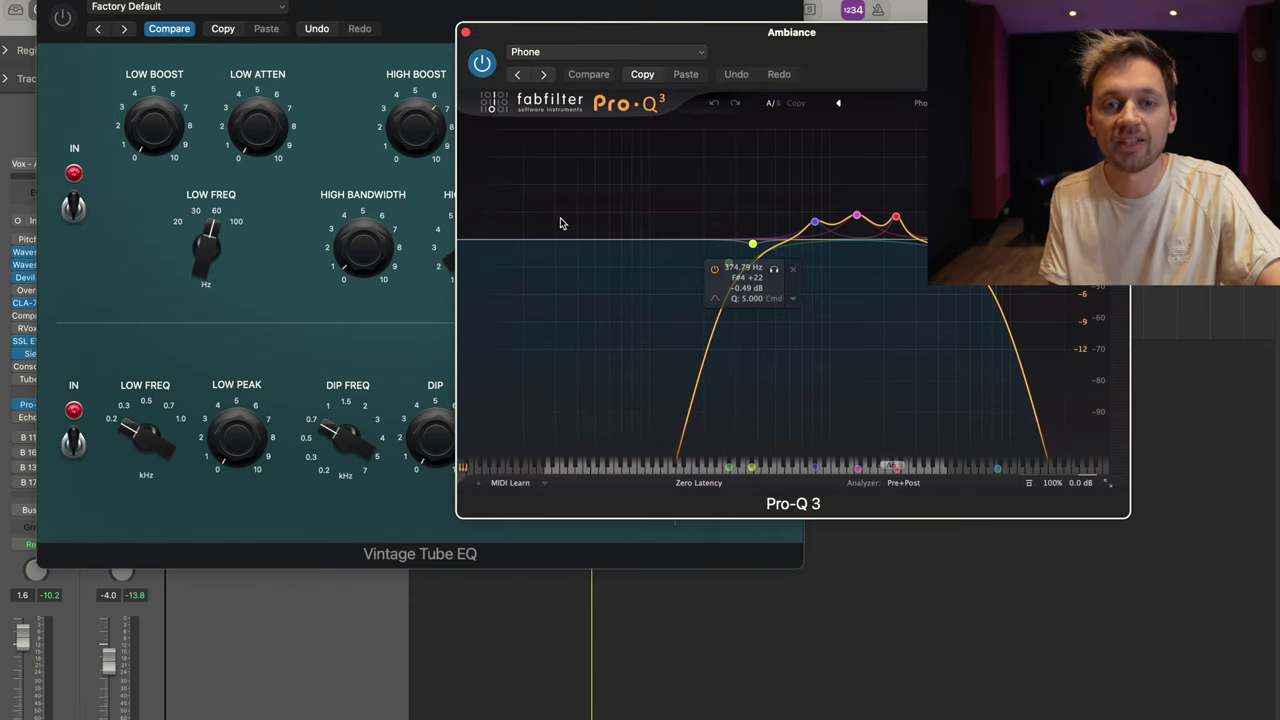
left_click(403, 45)
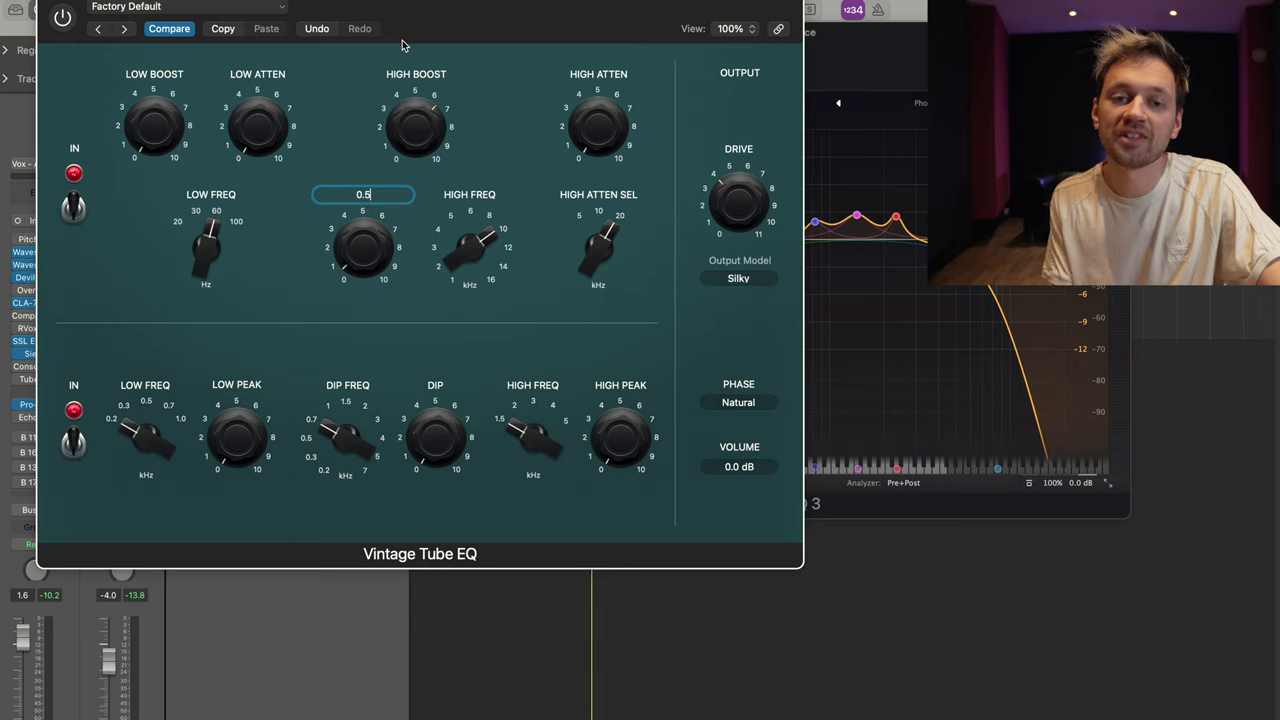
left_click_drag(367, 136, 370, 126)
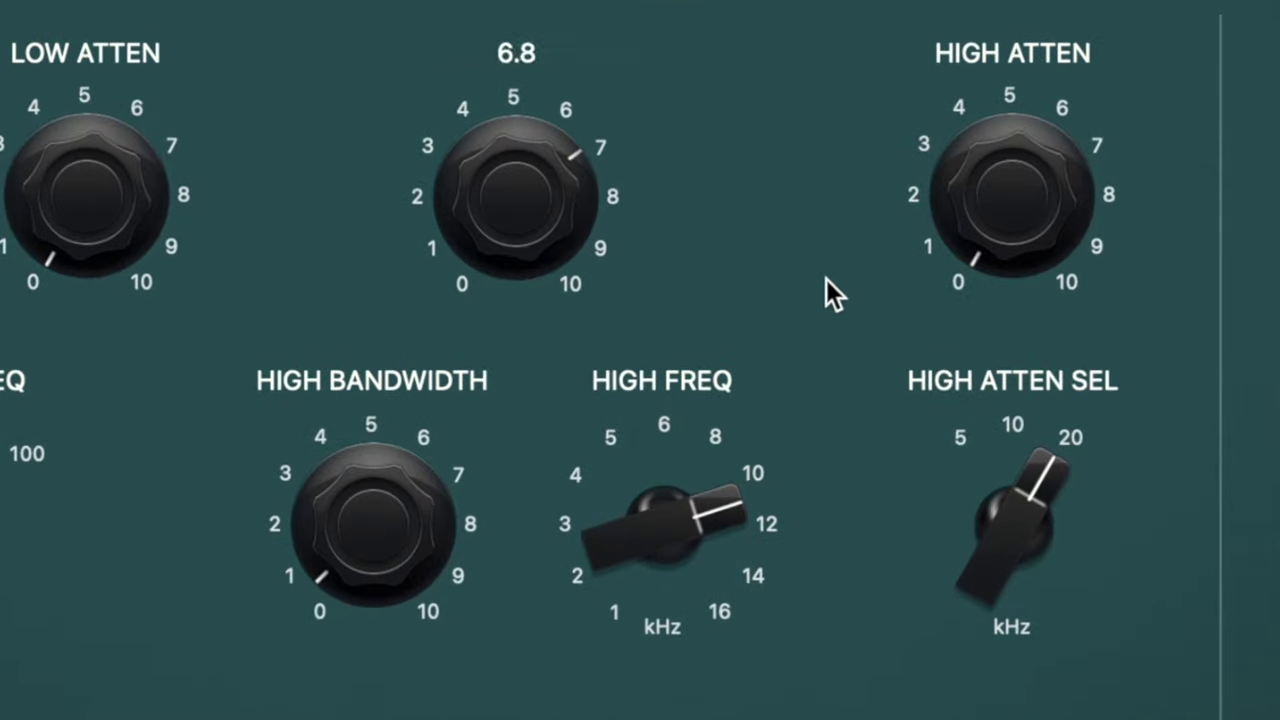
left_click_drag(559, 200, 386, 443)
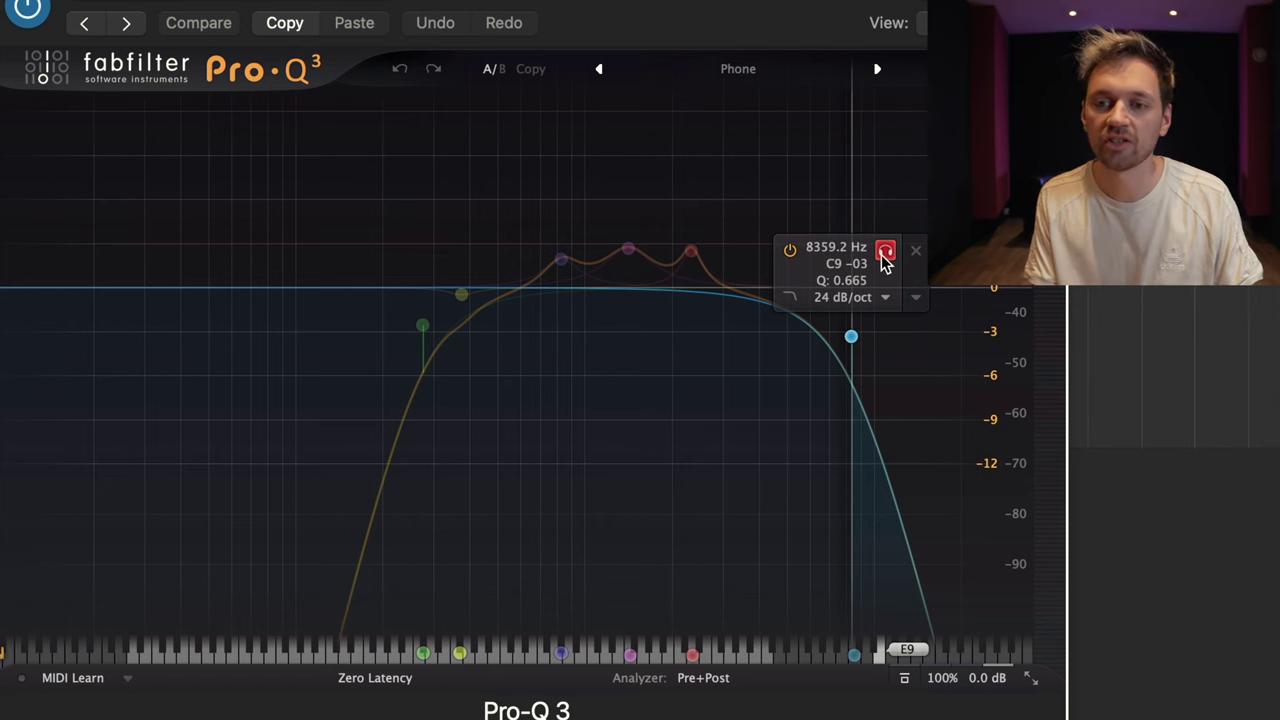
key("space")
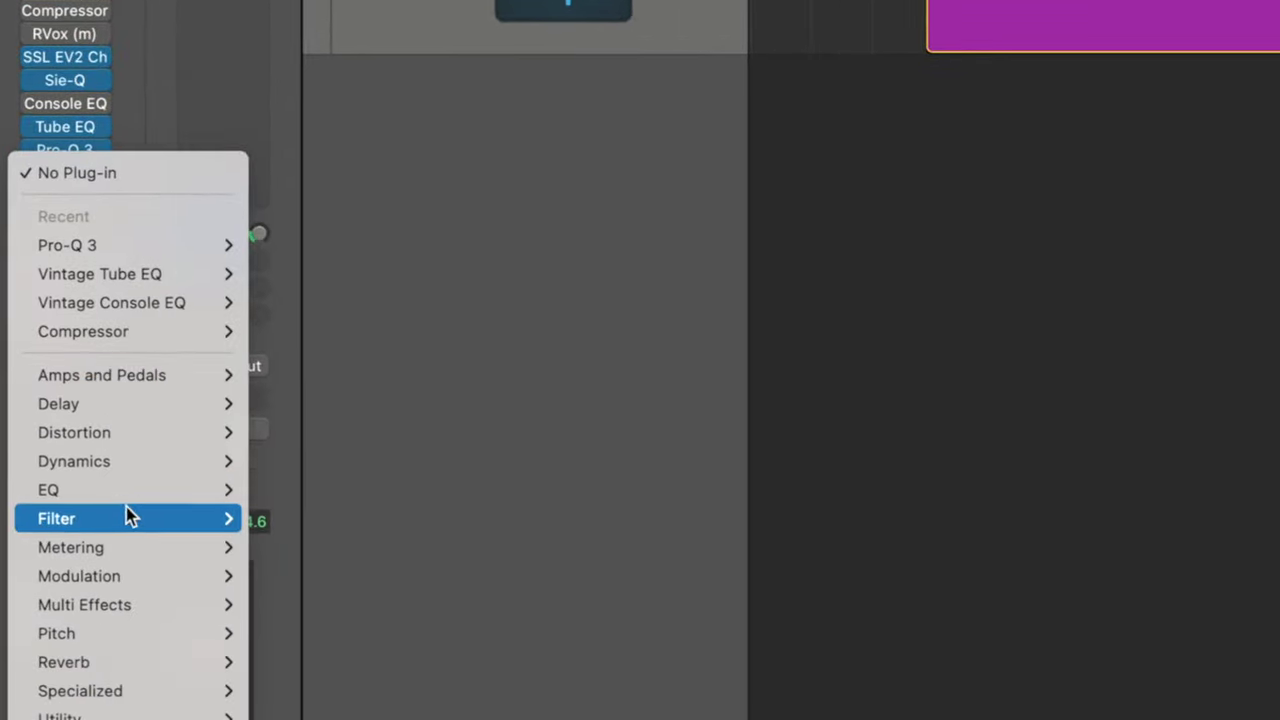
Insert a mono Channel EQ and step from Megaphone to the Phone Filter Wide Band preset
mouse_move(133, 579)
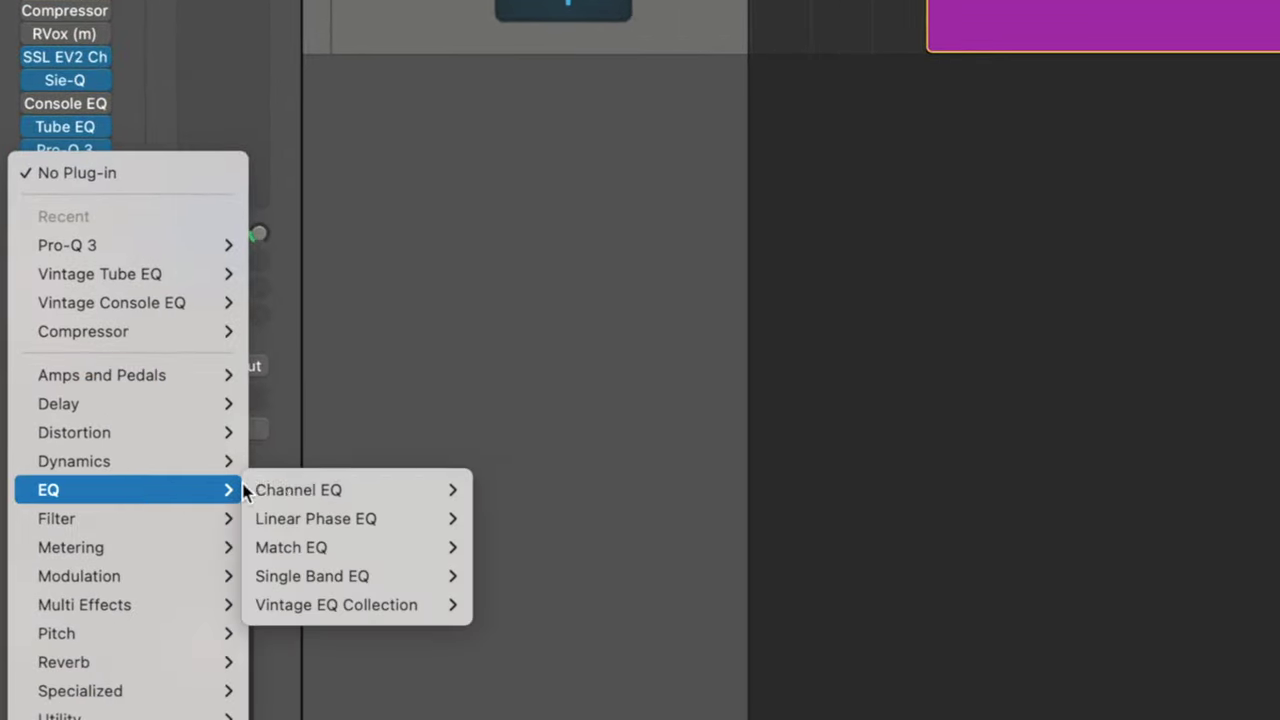
mouse_move(300, 490)
left_click(507, 500)
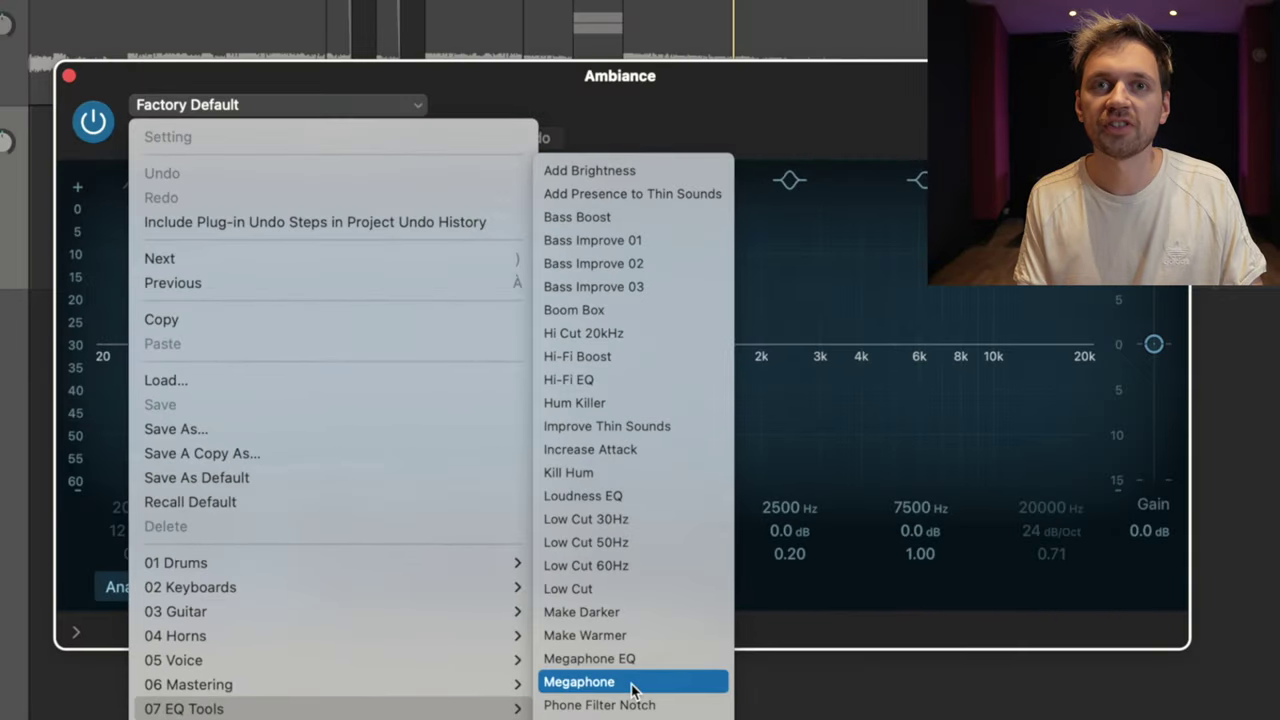
left_click(632, 686)
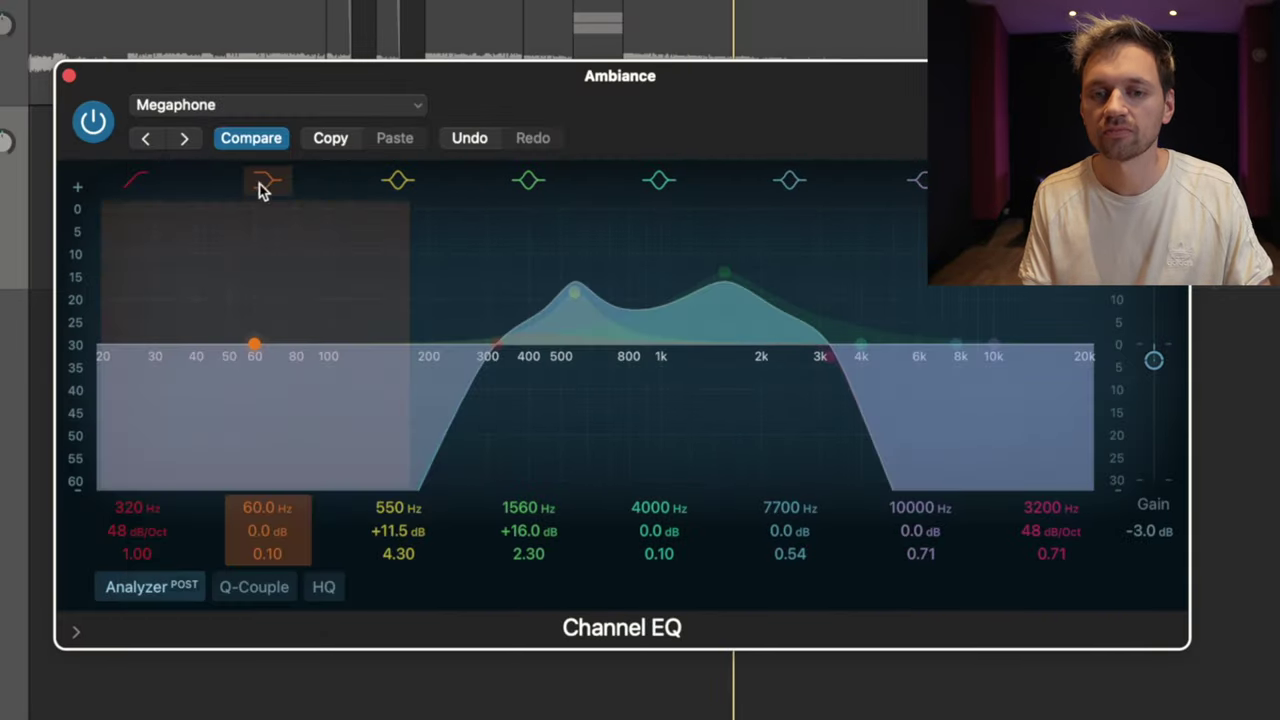
left_click(190, 140)
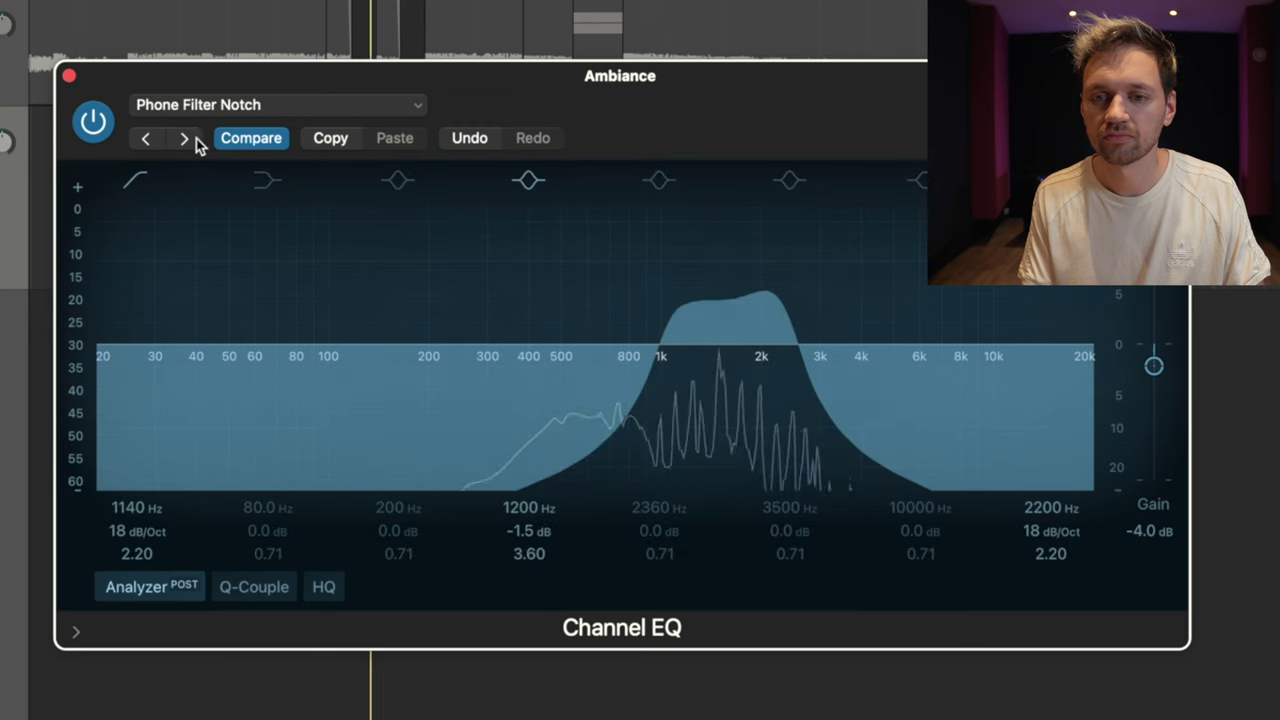
left_click(188, 140)
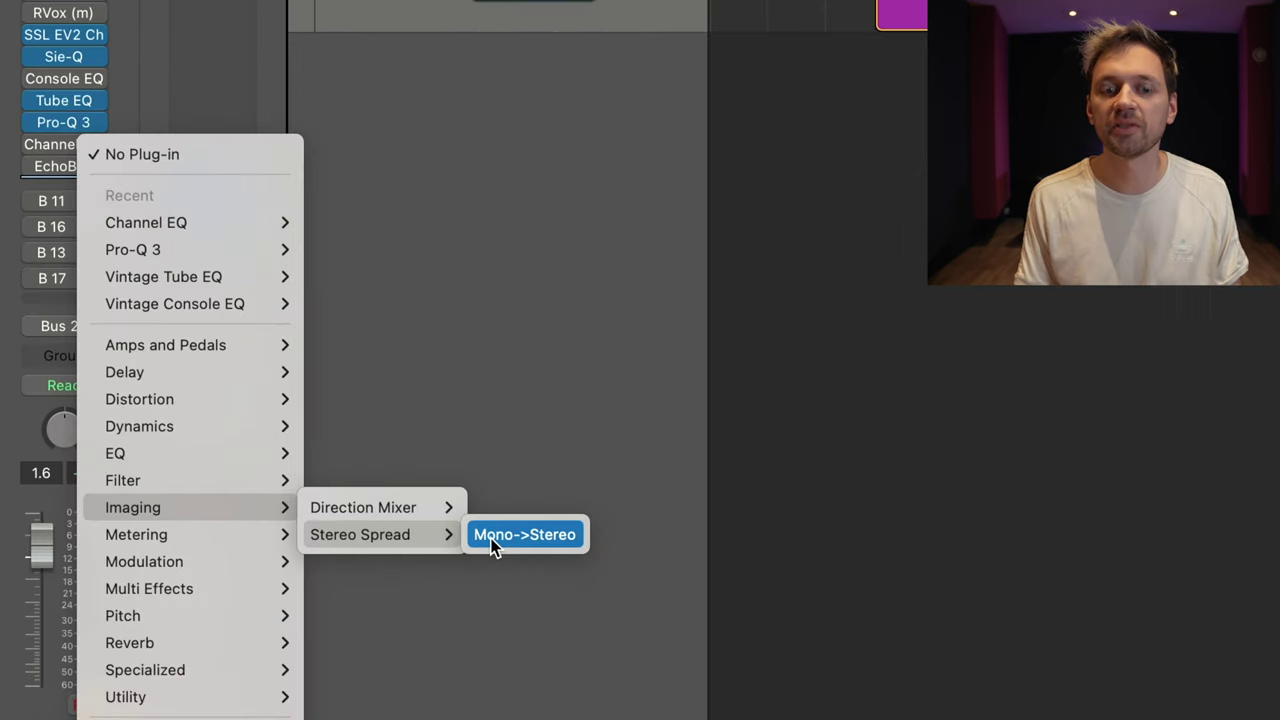
Insert a mono-to-stereo Stereo Spread, settling lower intensity at 18% and upper at 20%
left_click(491, 538)
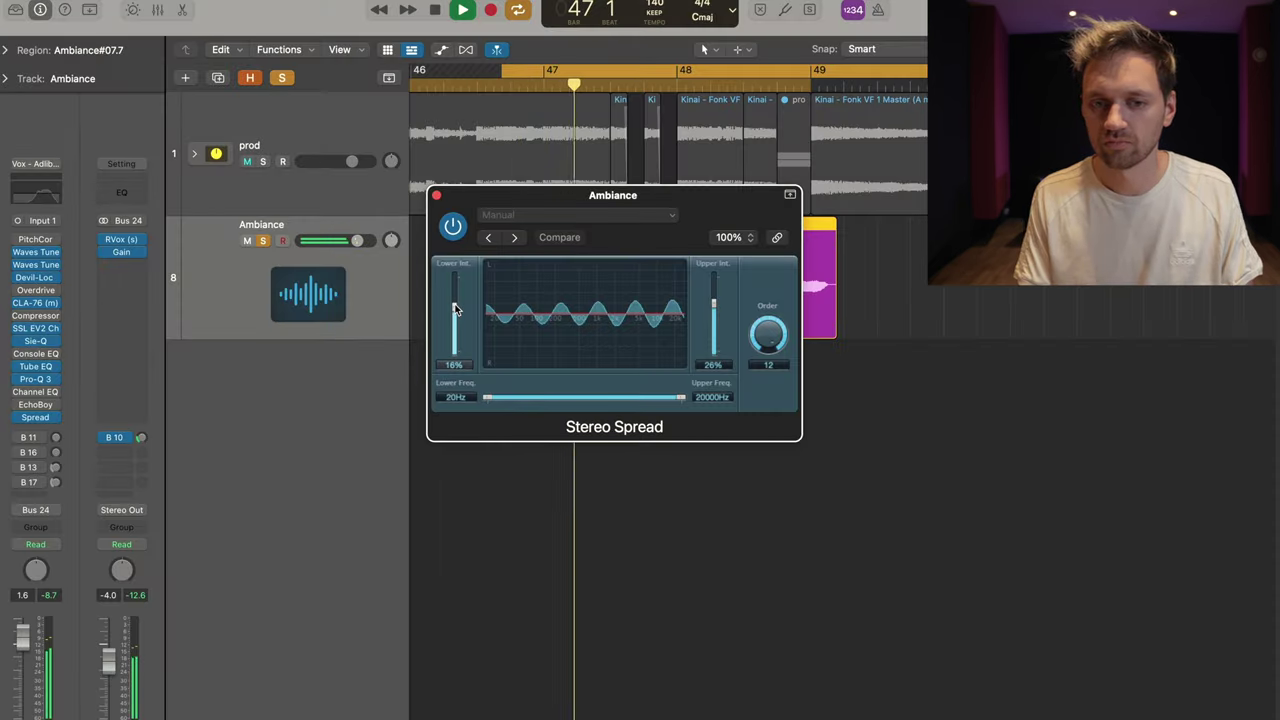
left_click_drag(455, 310, 455, 303)
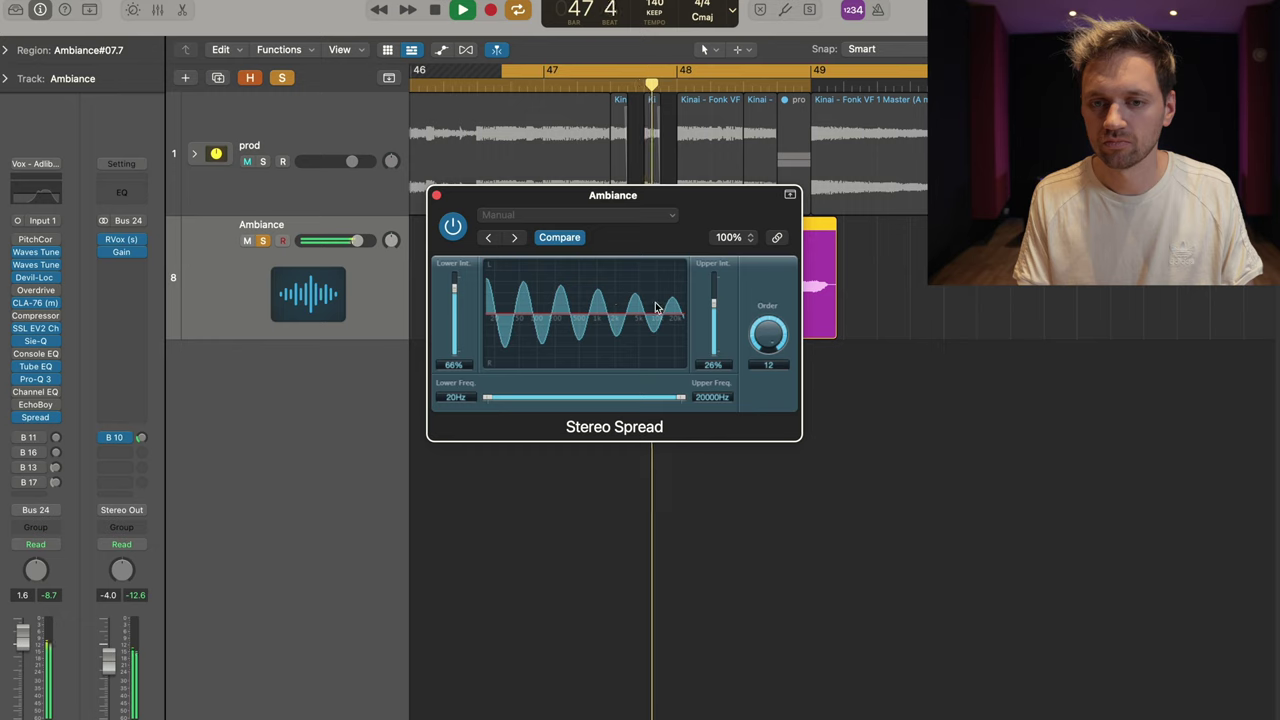
left_click(559, 237)
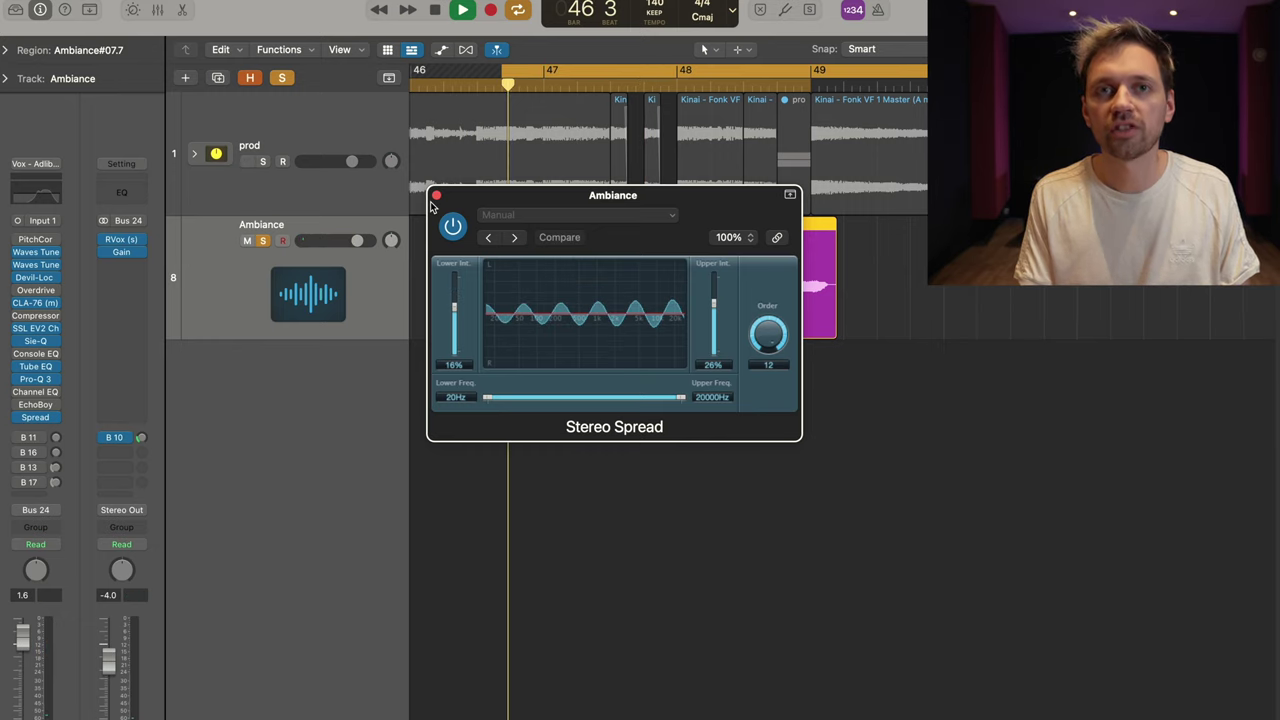
left_click_drag(455, 307, 455, 289)
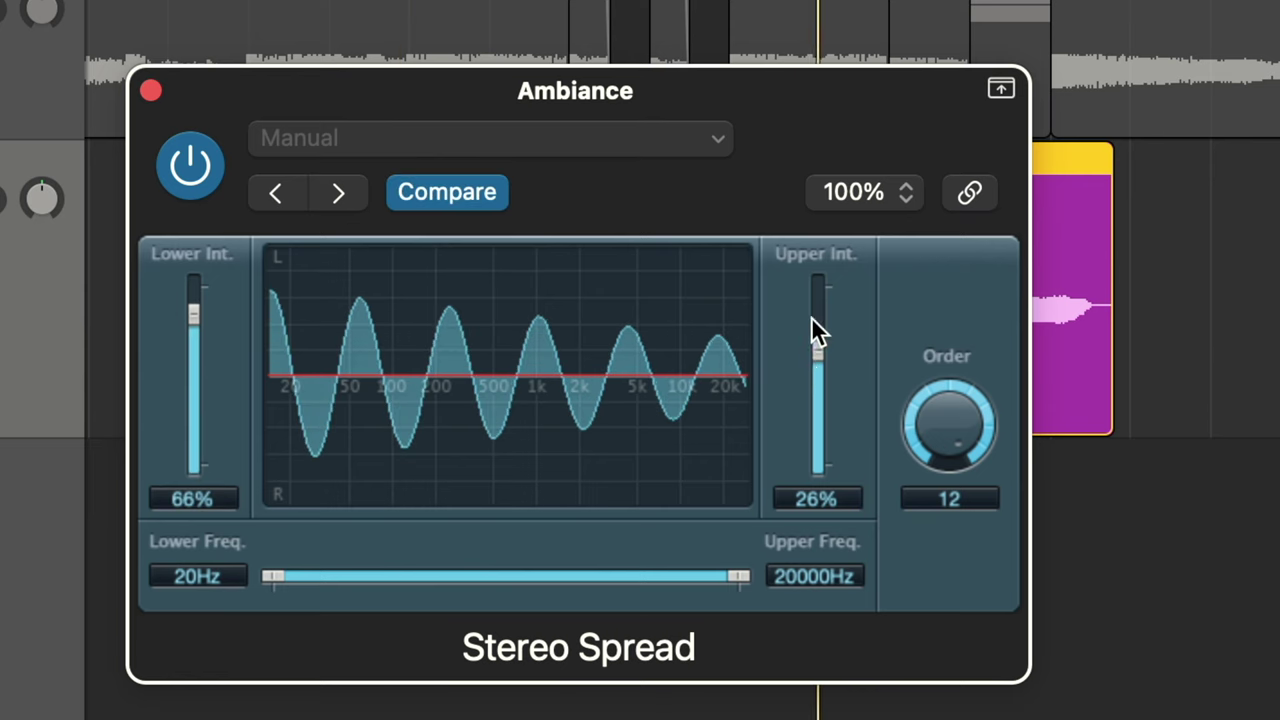
left_click_drag(815, 340, 815, 280)
left_click_drag(196, 430, 200, 365)
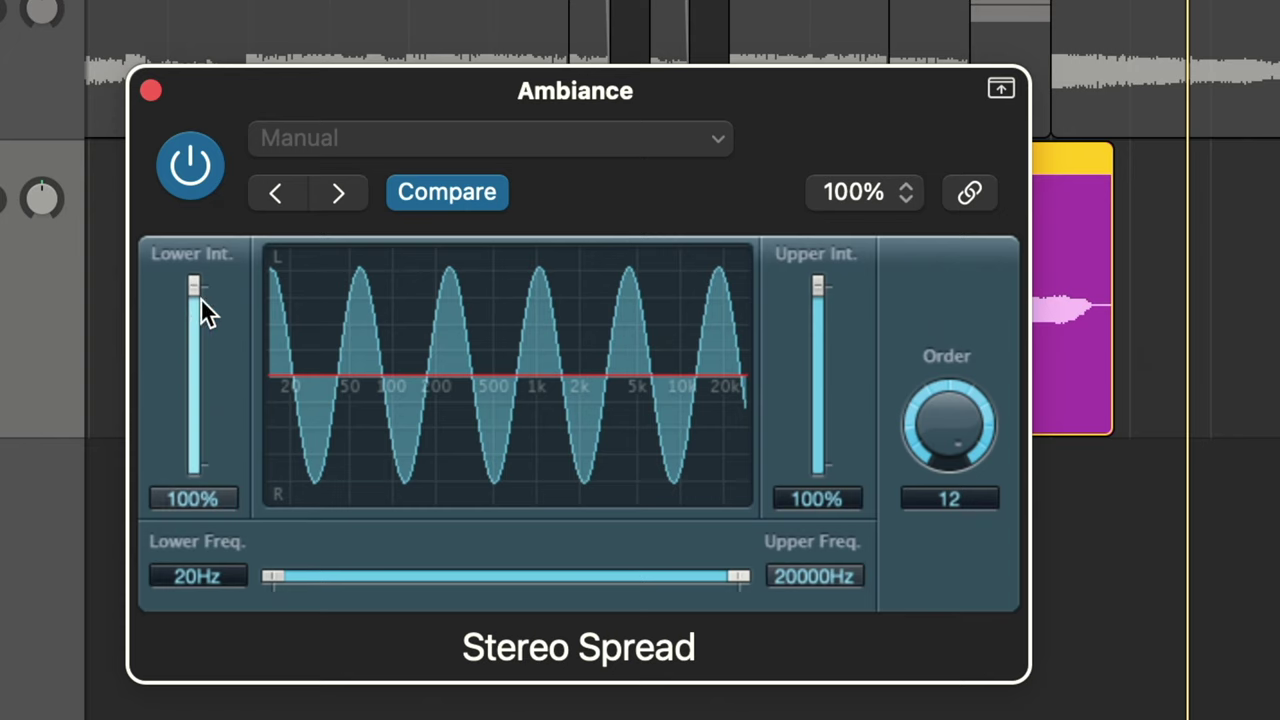
left_click_drag(457, 286, 453, 330)
left_click_drag(828, 316, 815, 372)
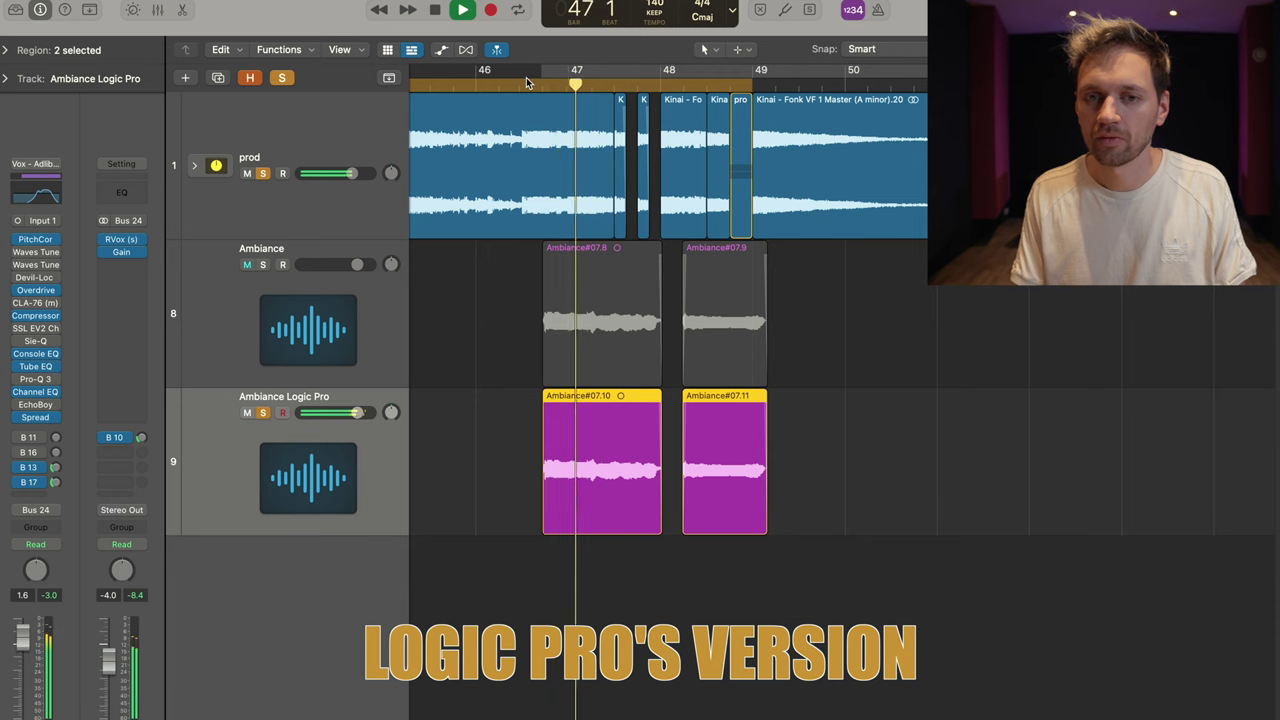
Drag a cycle range over bars 46 to 49
left_click_drag(527, 82, 752, 84)
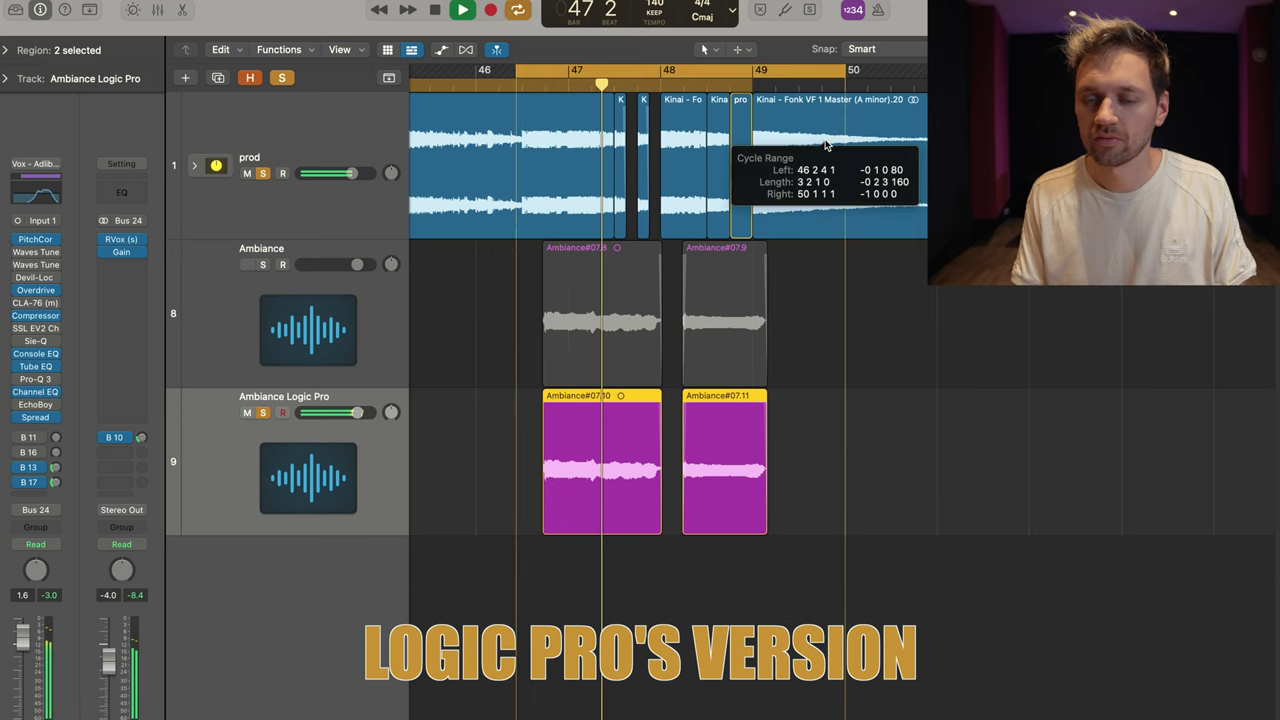